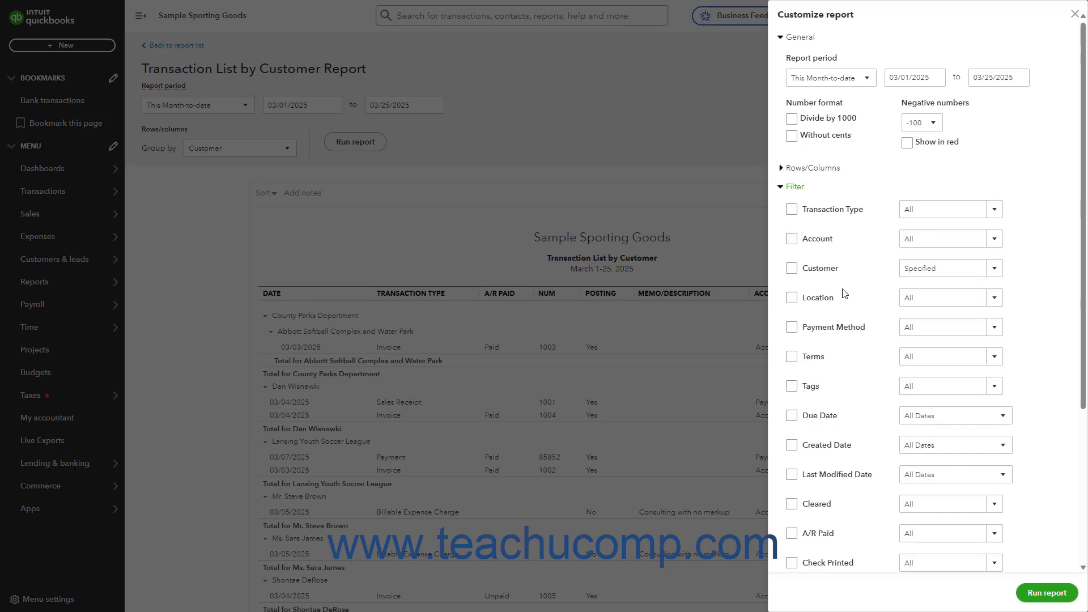
# Enable the A/R Paid filter for the Transaction List by Customer report and set it to Paid.
pyautogui.click(792, 533)
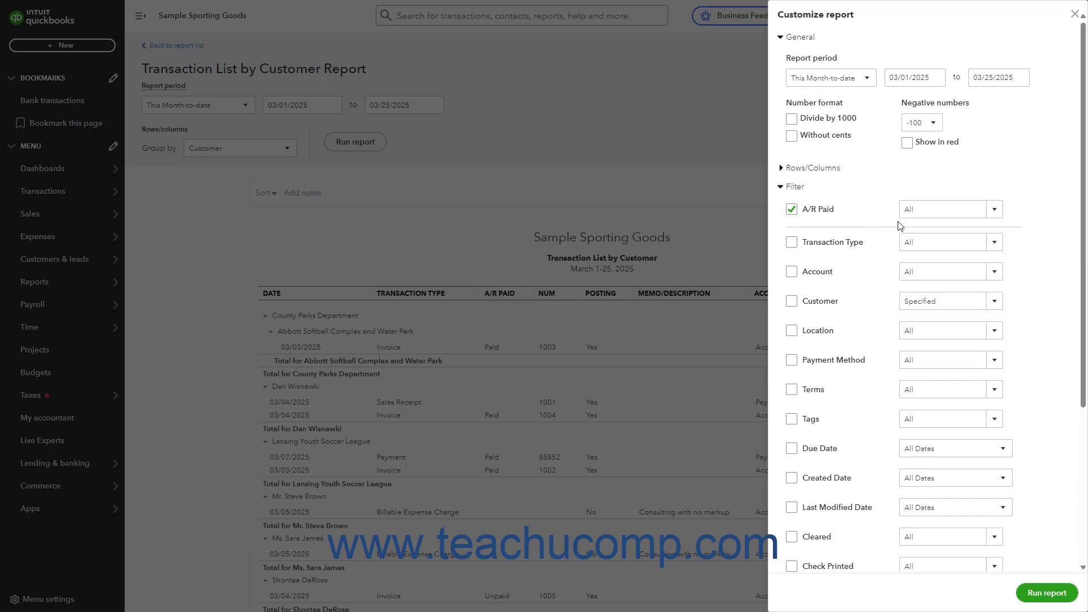
pyautogui.click(997, 210)
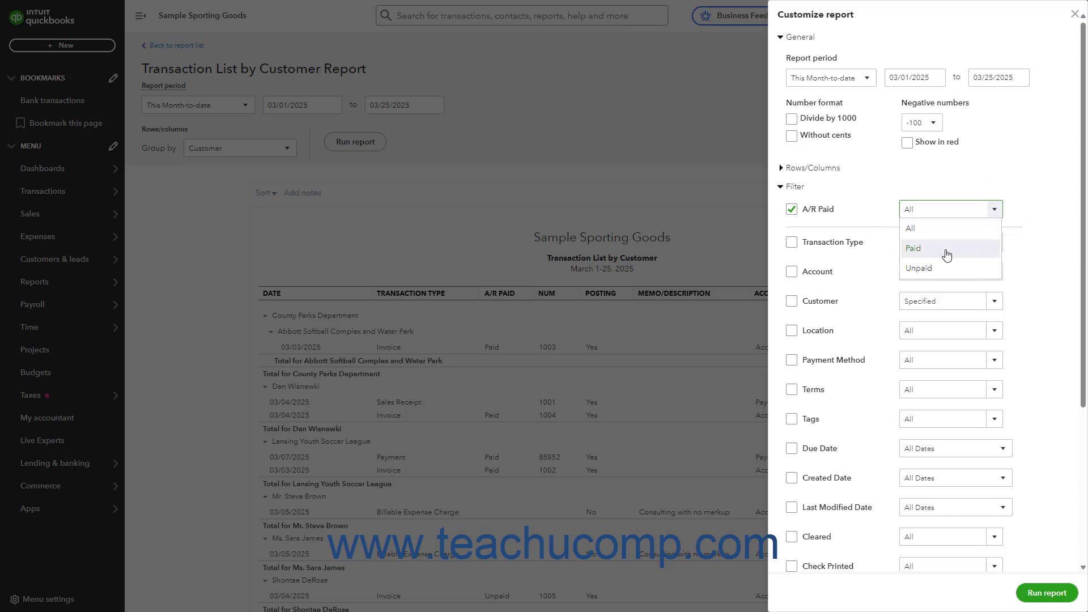
pyautogui.click(945, 253)
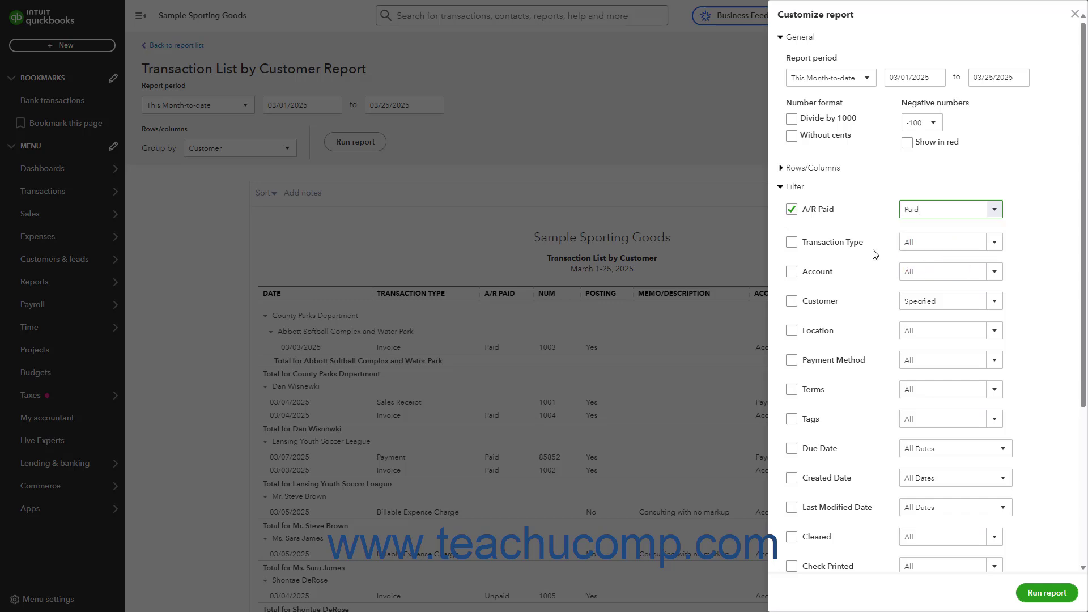
# Enable the Transaction Type filter and limit it to Invoice.
pyautogui.click(794, 242)
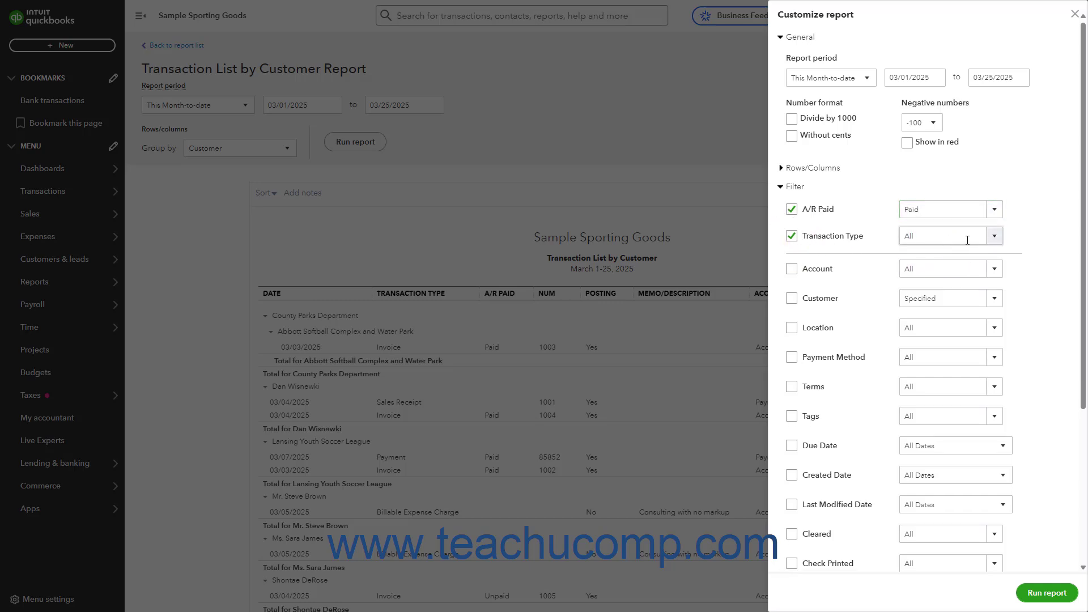
pyautogui.click(995, 236)
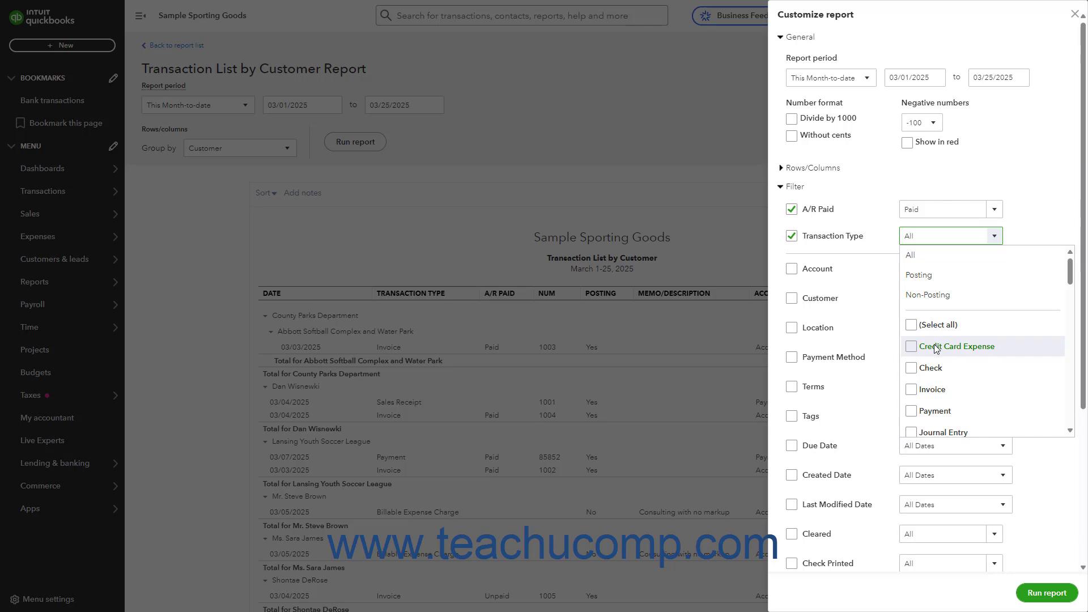
pyautogui.click(911, 391)
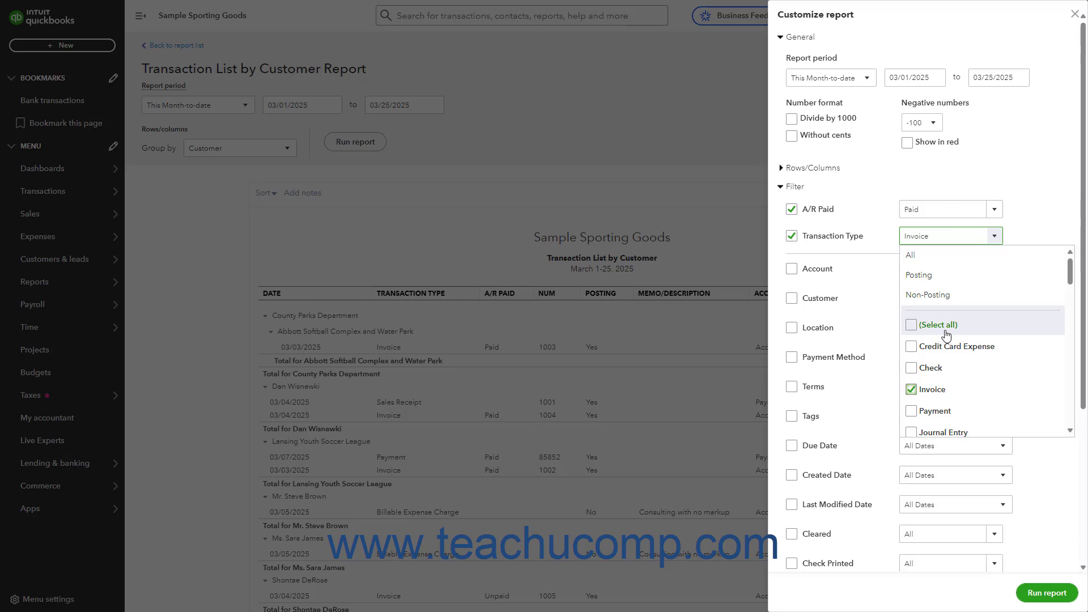
pyautogui.click(1022, 239)
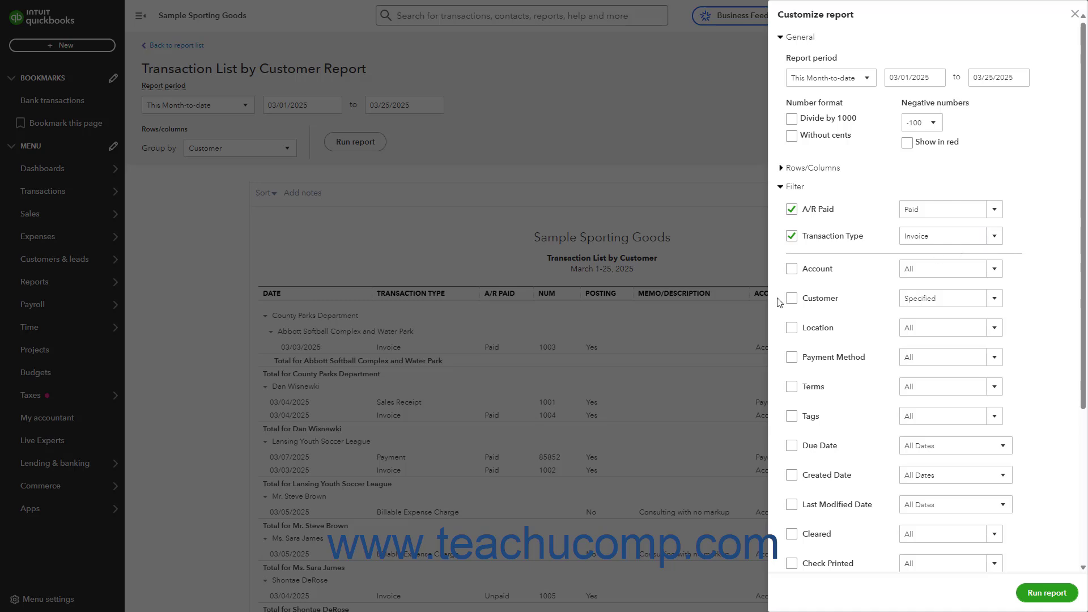
pyautogui.click(791, 299)
pyautogui.click(793, 297)
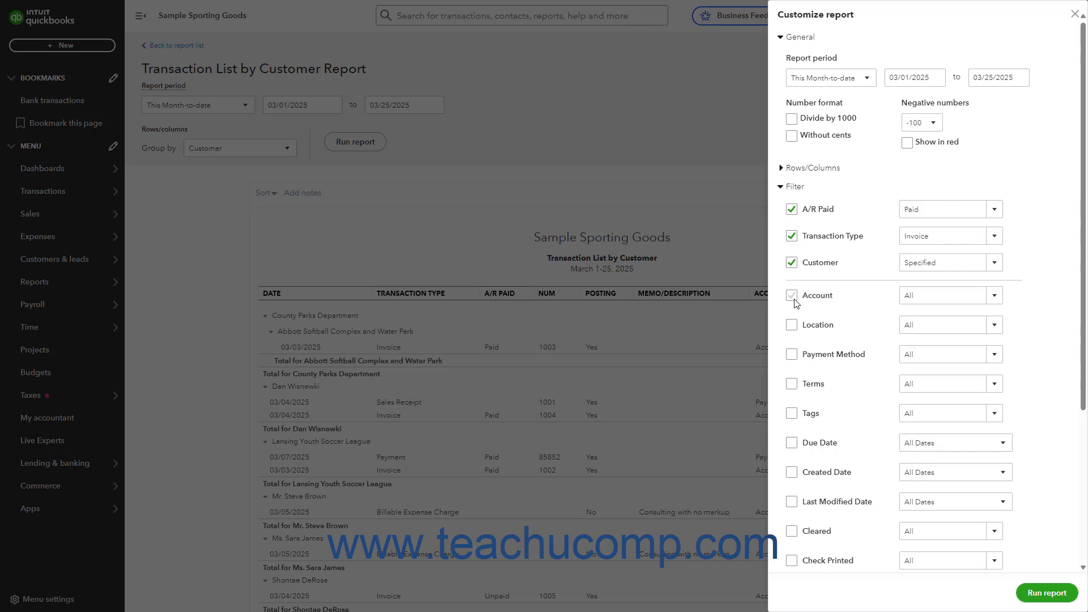
pyautogui.click(792, 264)
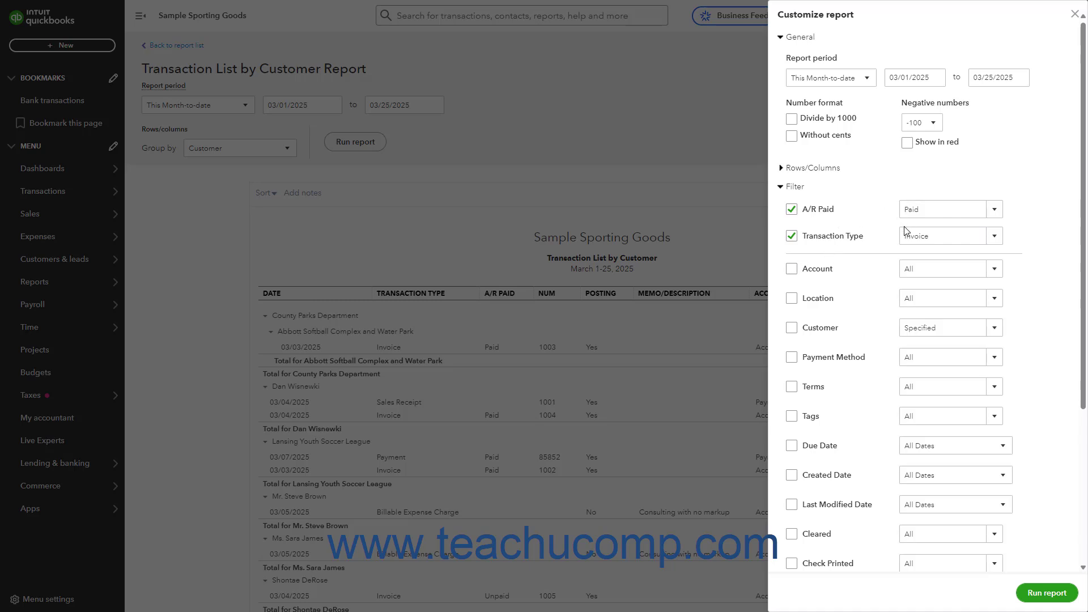
# Run the customized classic report and switch to the window showing the same report in modern view.
pyautogui.click(1047, 593)
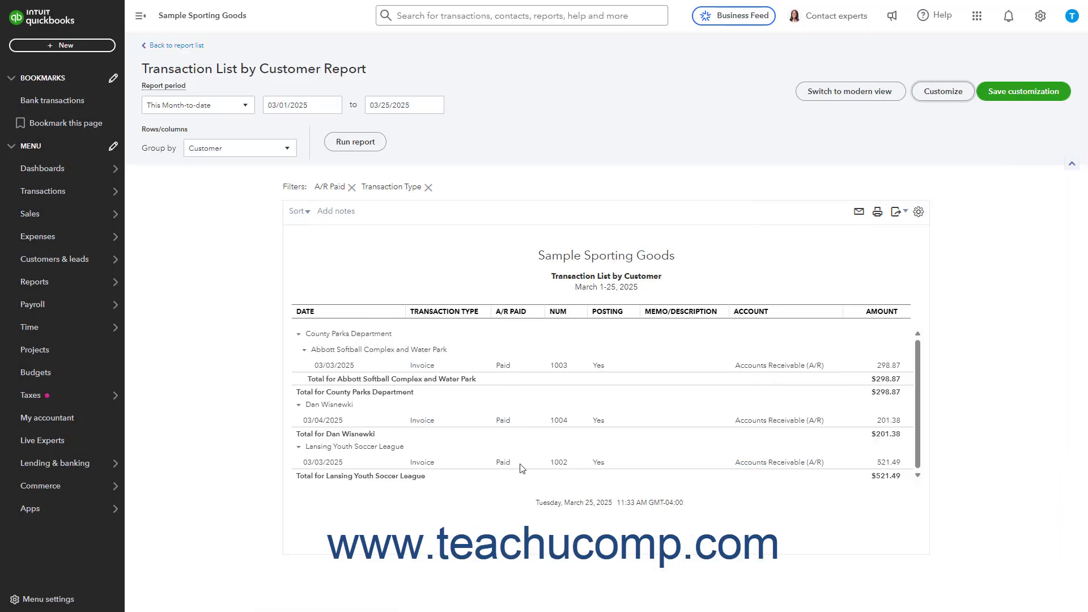
pyautogui.hotkey('alt', 'Tab')
pyautogui.hotkey('alt', 'Tab')
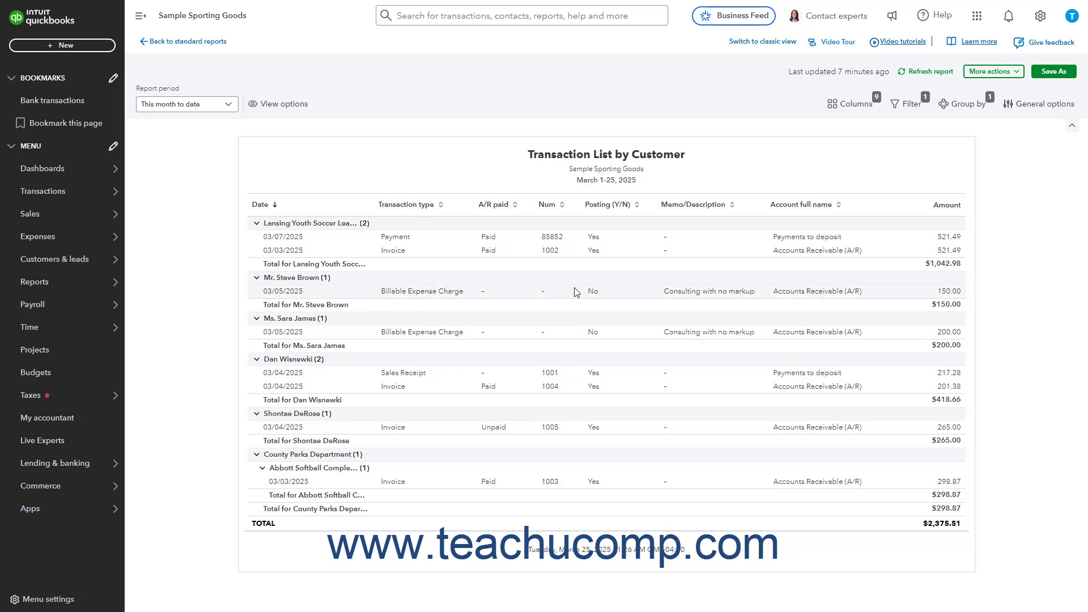
# Add a filter to the modern Transaction List by Customer report where A/R paid equals Paid.
pyautogui.click(910, 105)
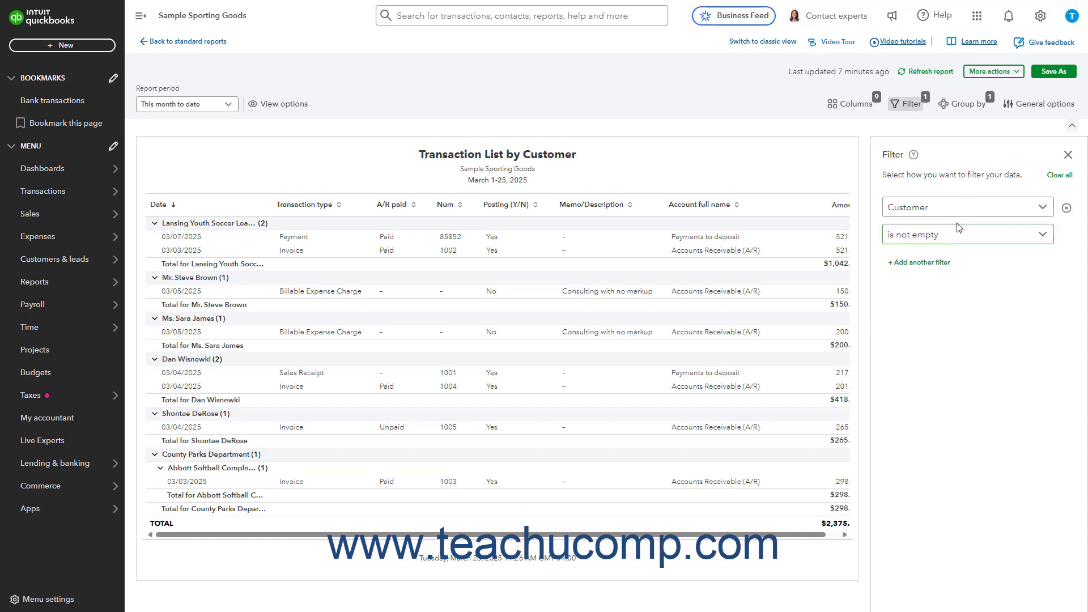
pyautogui.click(932, 262)
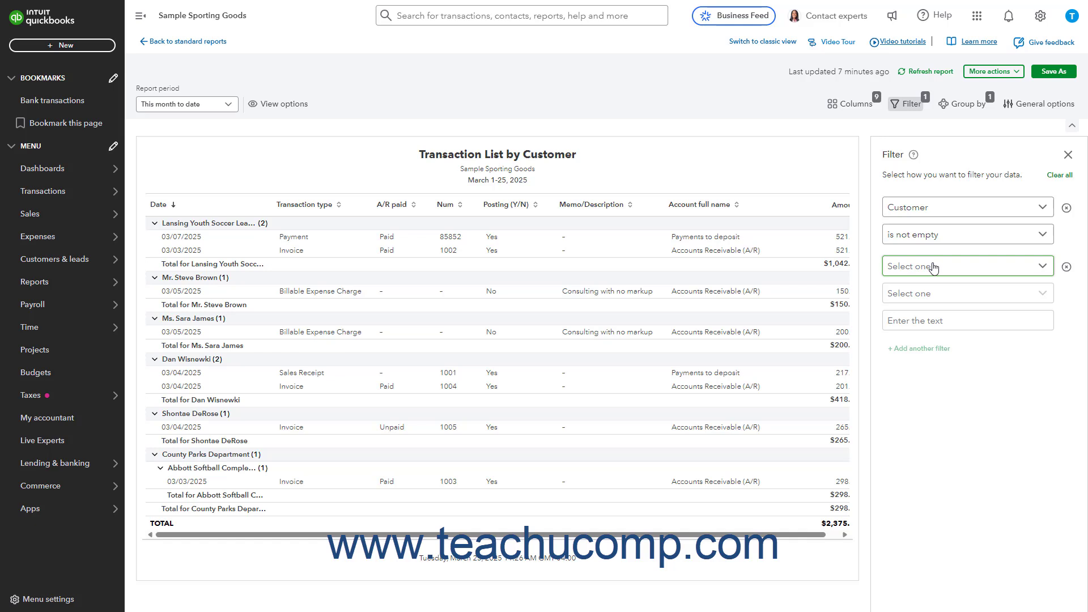
pyautogui.click(953, 269)
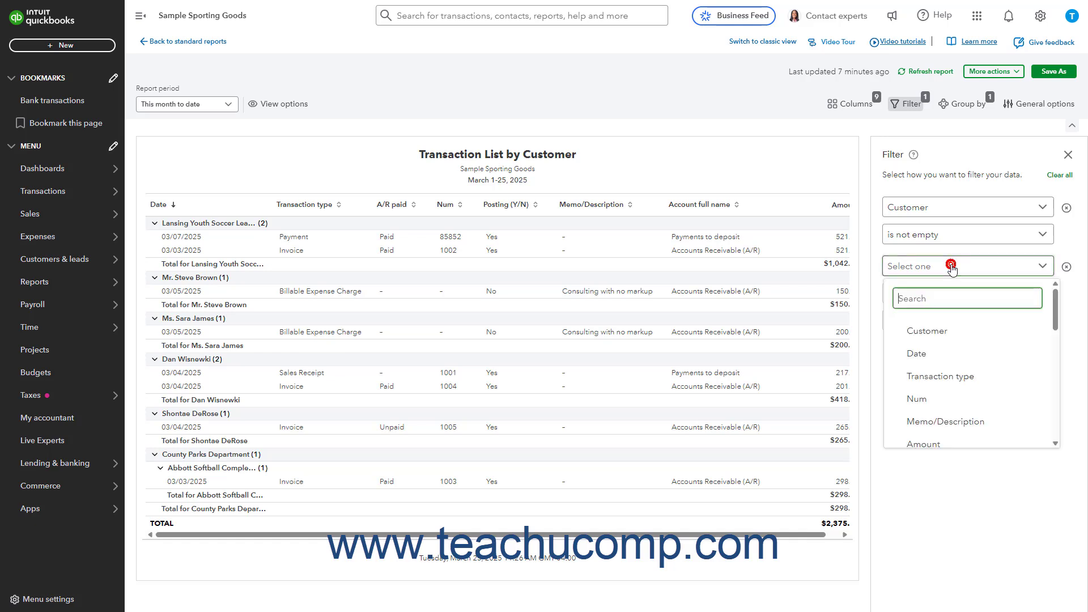
pyautogui.scroll(-3, 943, 327)
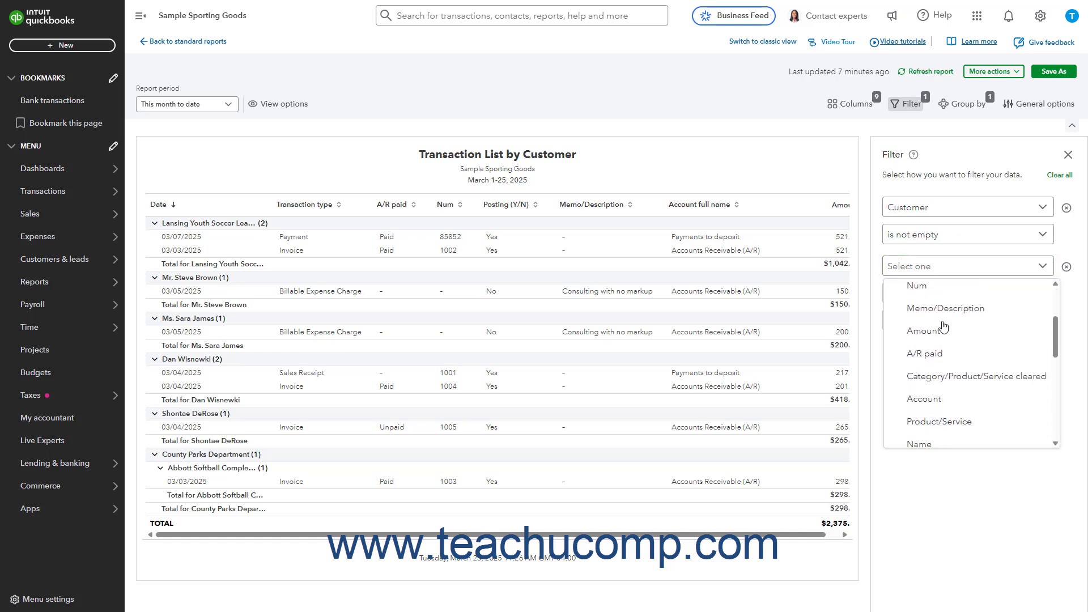
pyautogui.click(931, 284)
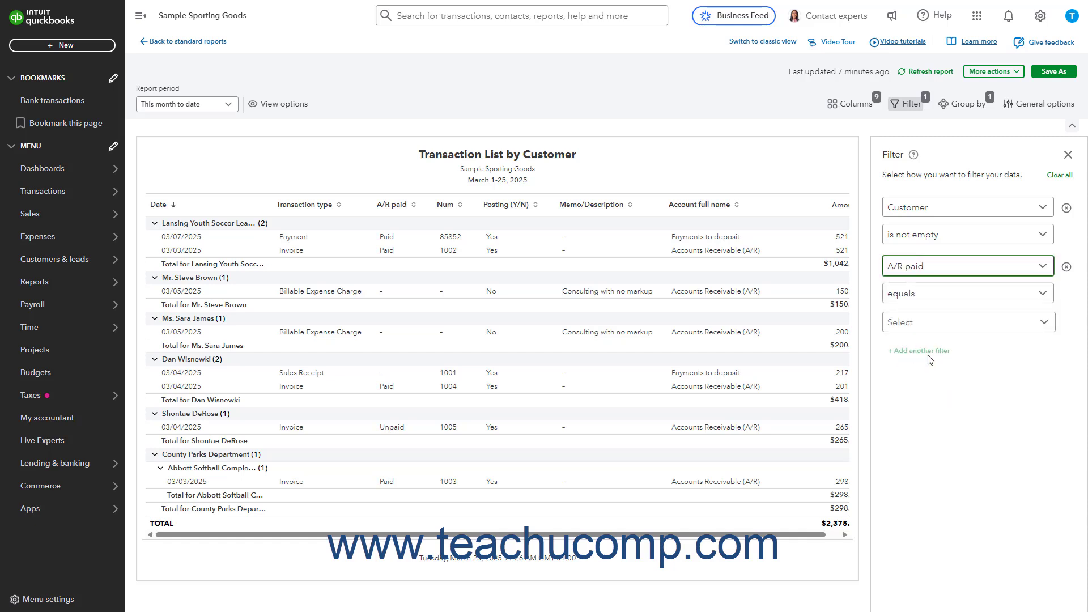
pyautogui.click(1044, 295)
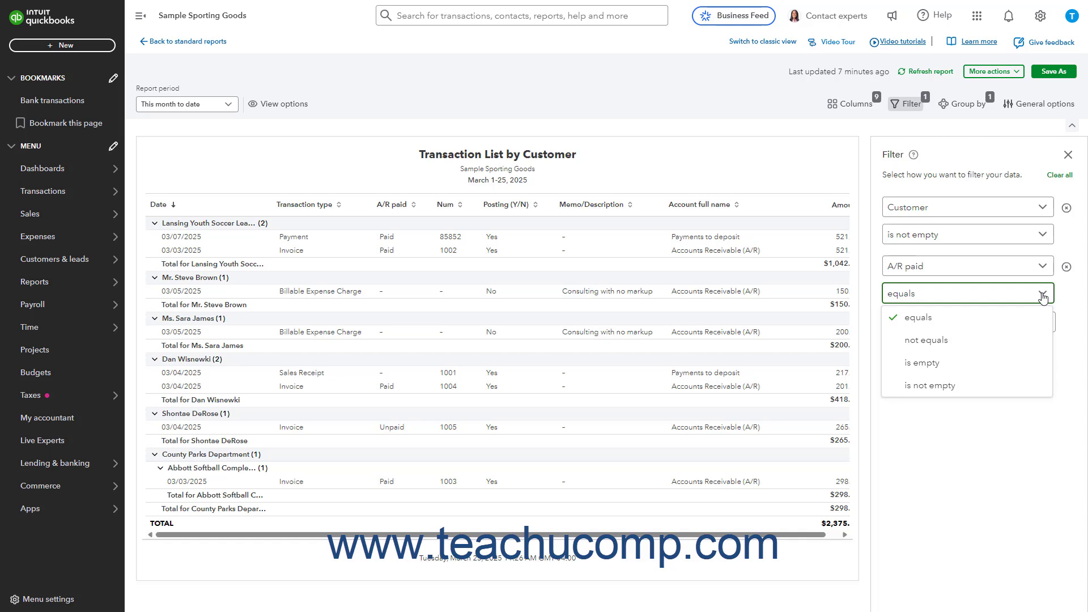
pyautogui.click(944, 318)
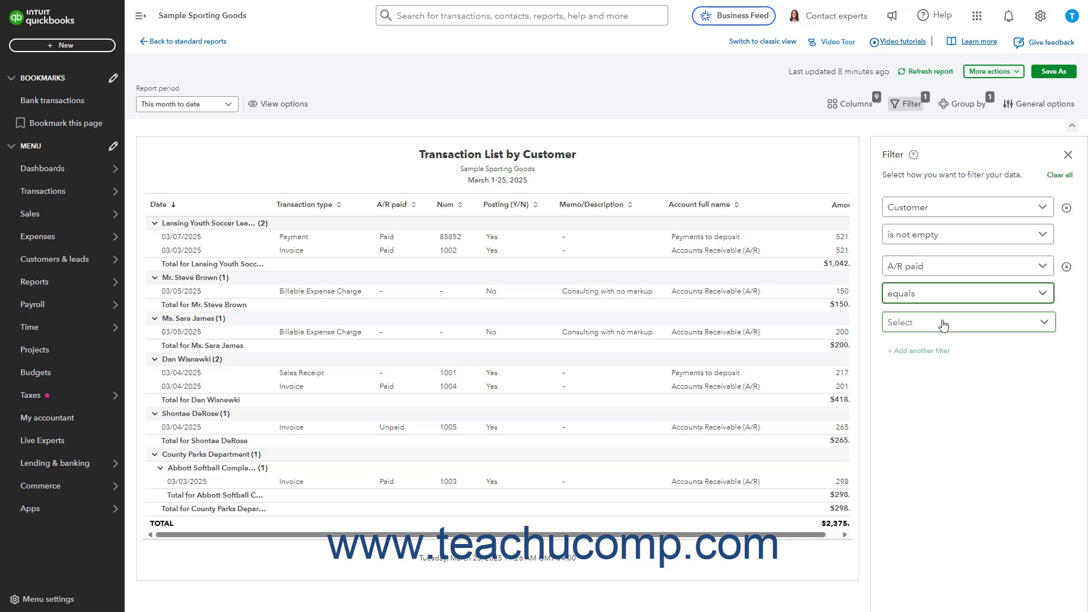
pyautogui.click(982, 324)
pyautogui.click(982, 324)
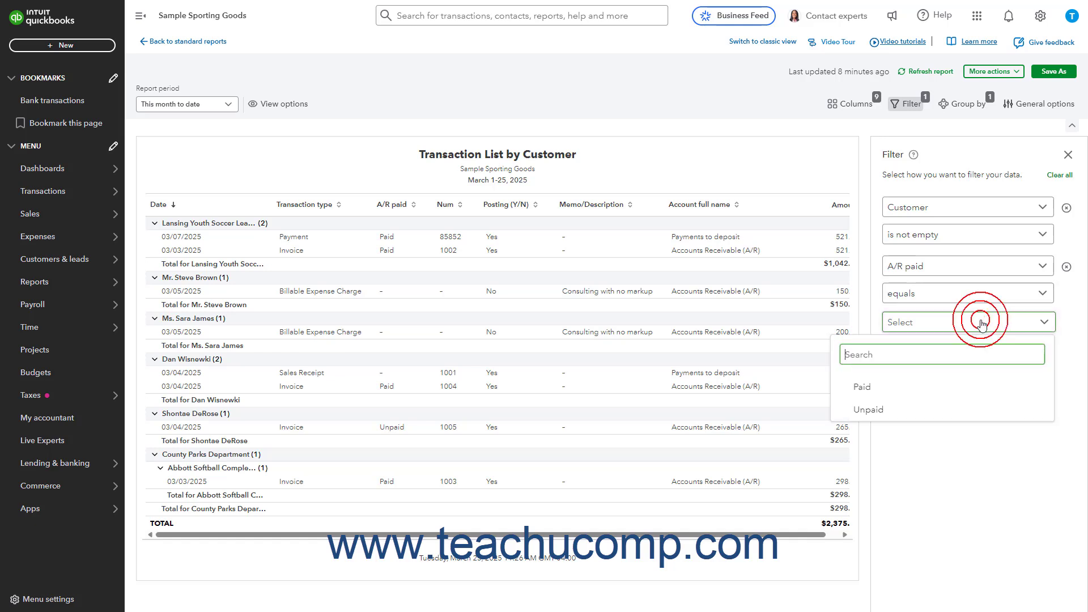
pyautogui.click(925, 389)
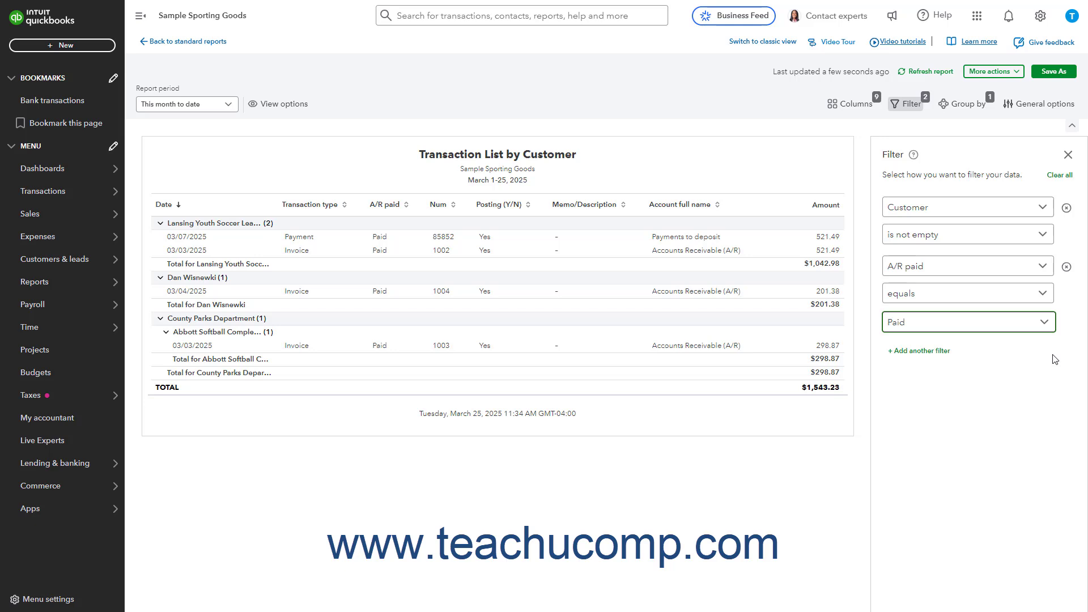
# Add another filter where Transaction type equals Invoice, and close the filter settings.
pyautogui.click(921, 352)
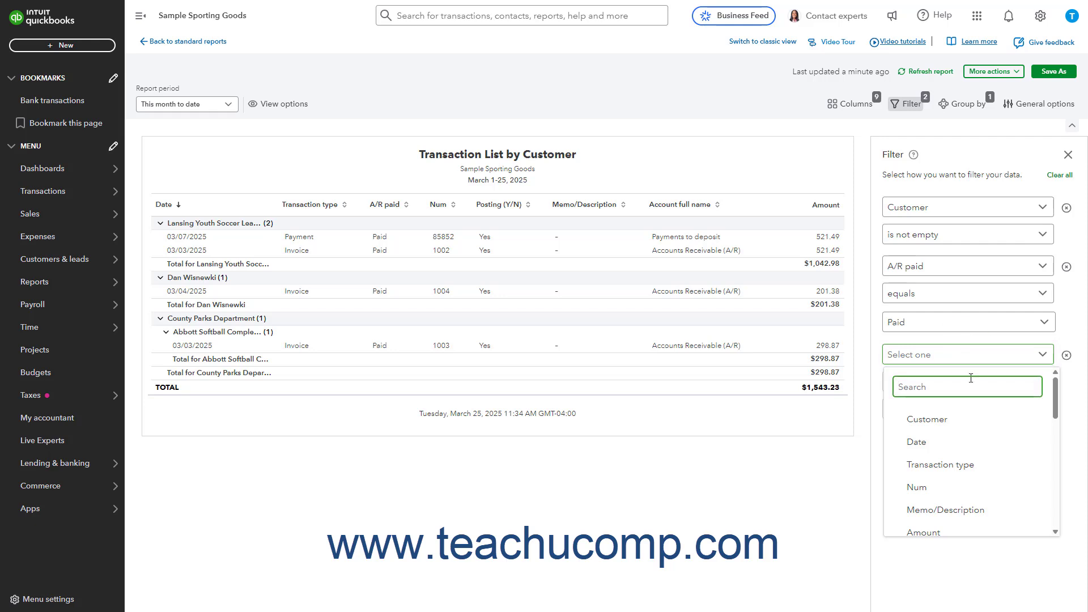
pyautogui.click(964, 462)
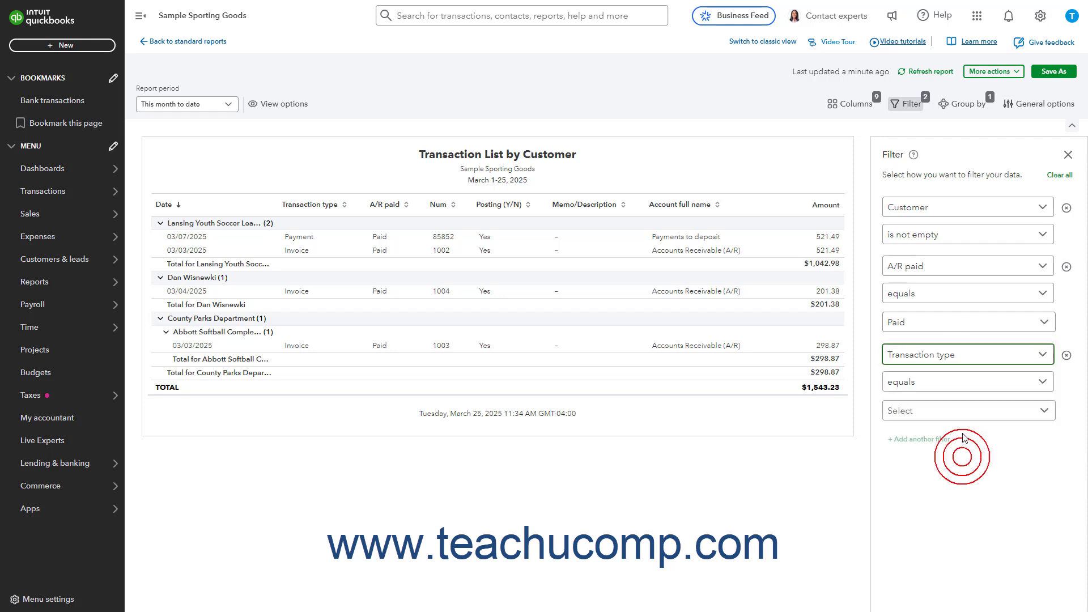
pyautogui.click(986, 384)
pyautogui.click(951, 406)
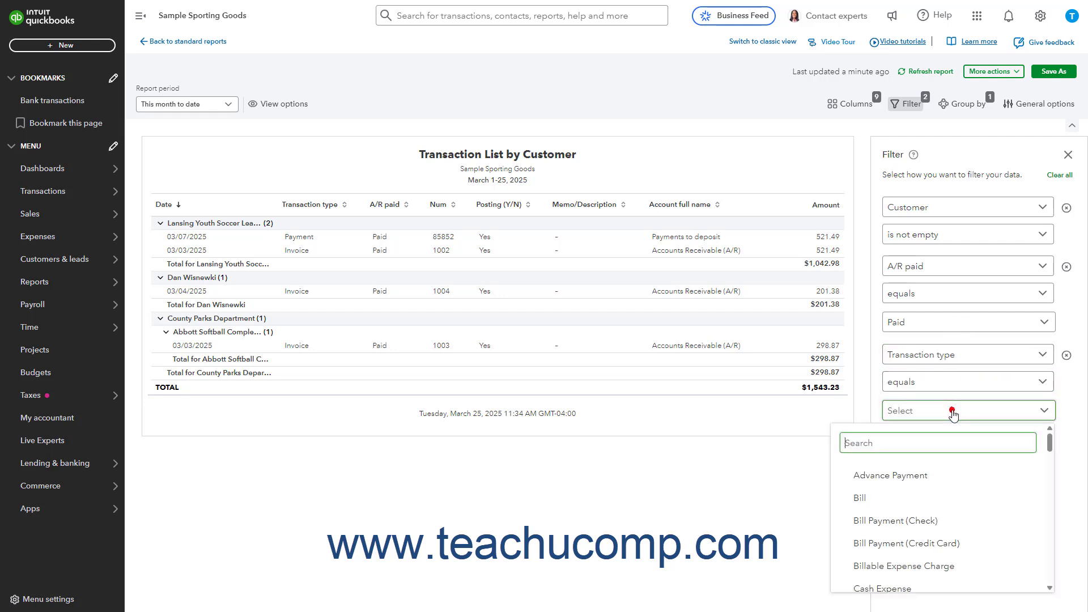
pyautogui.scroll(-4, 926, 510)
pyautogui.scroll(-5, 924, 513)
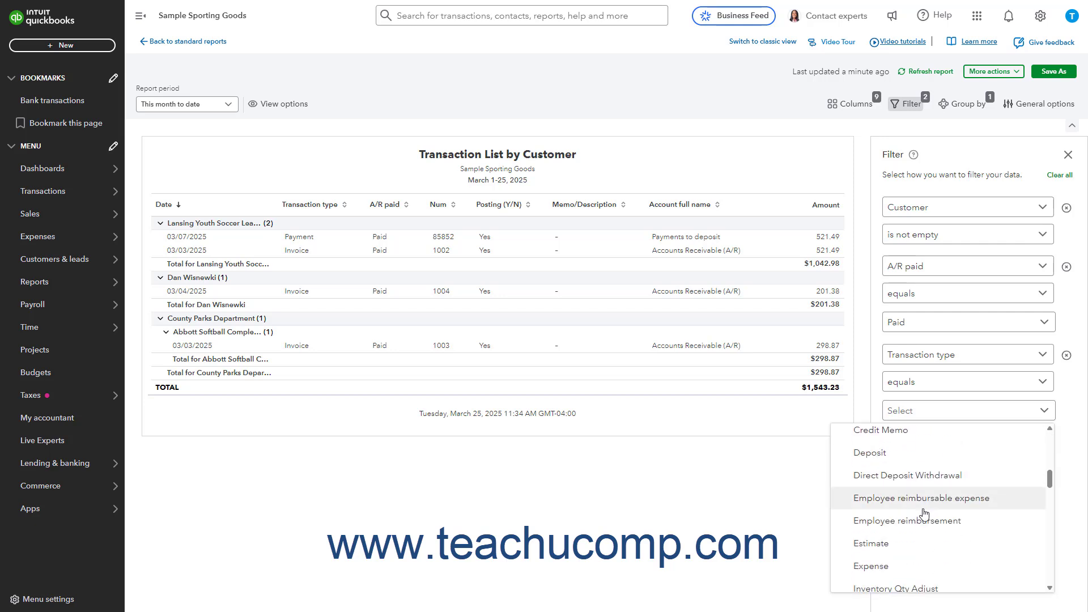
pyautogui.click(889, 548)
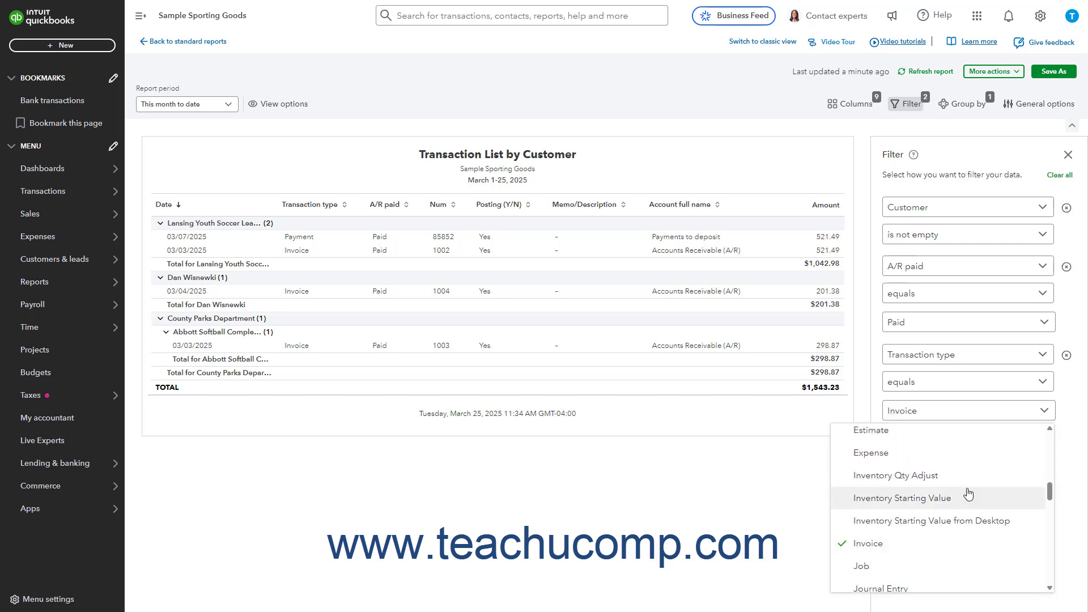
pyautogui.click(1070, 421)
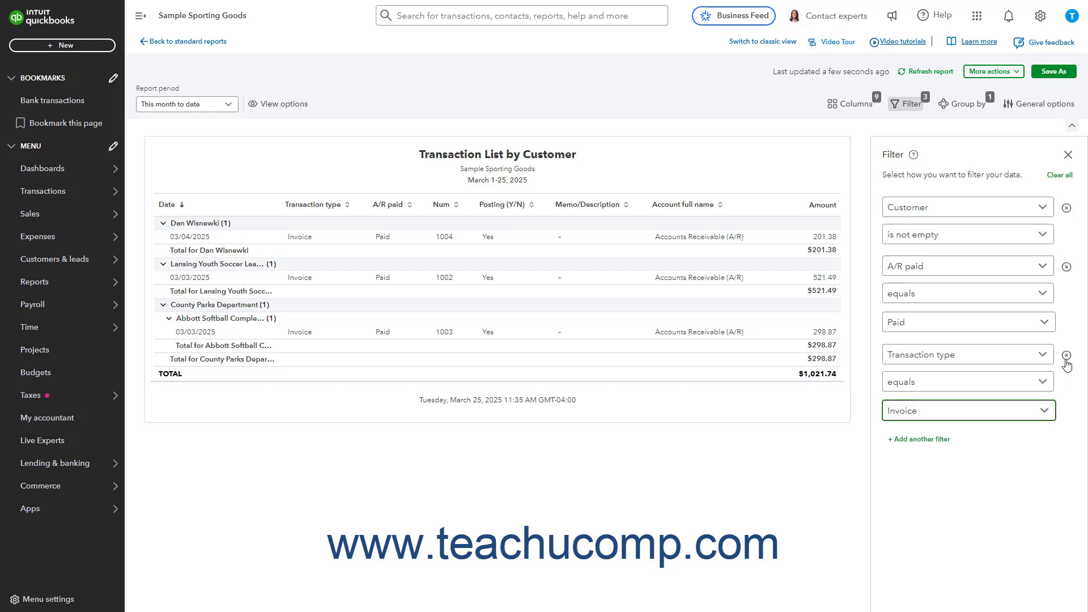
pyautogui.click(1068, 155)
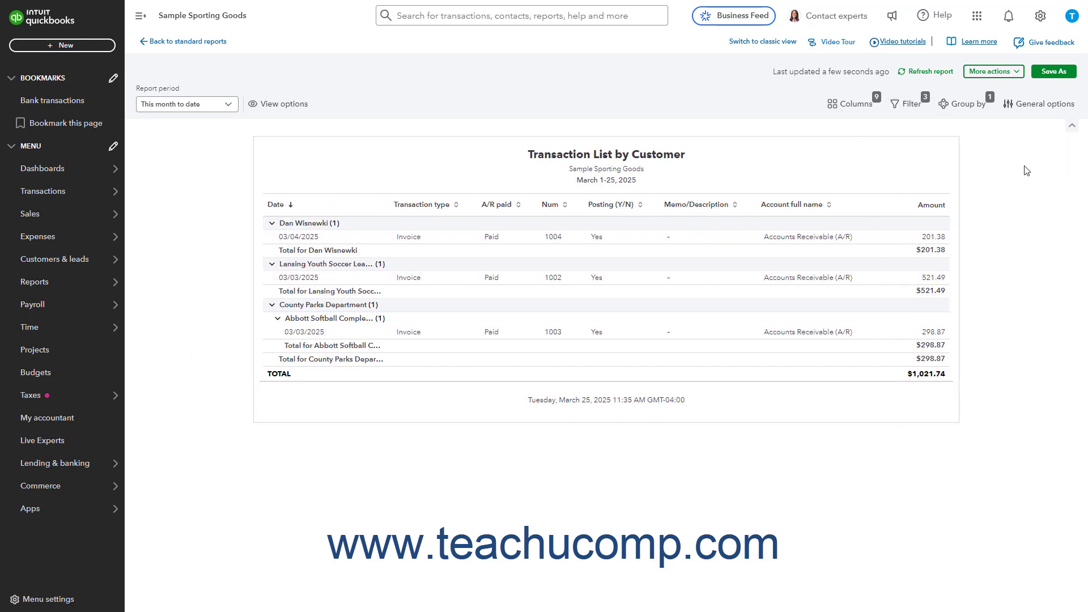